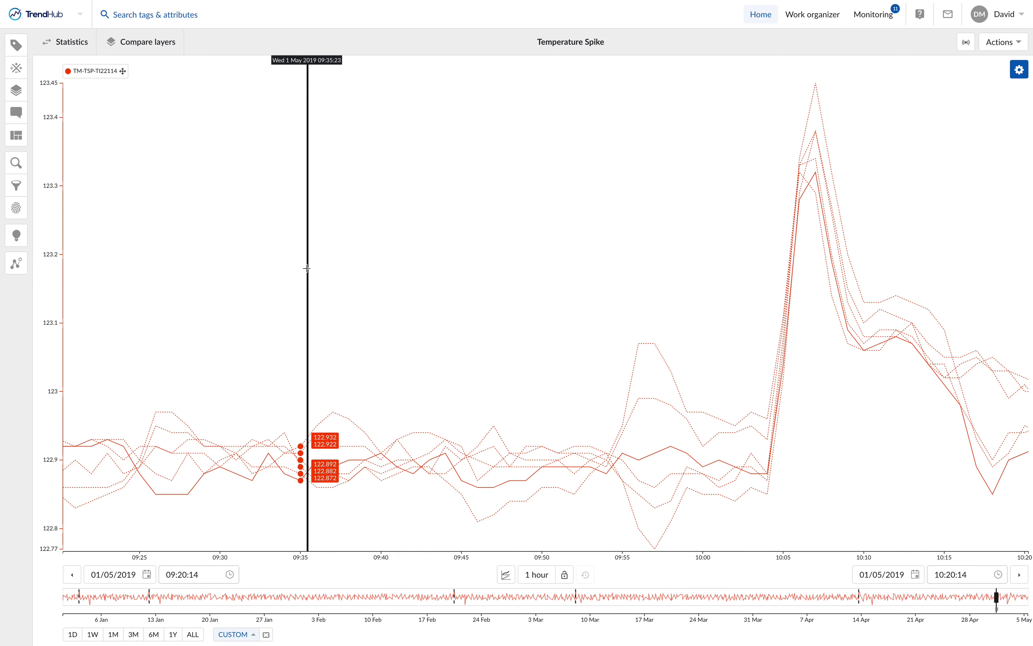
Step: Show the Temperature Spike chart's layers panel with the base layer and five comparison layers
{"action": "left_click", "coordinate": [14, 94]}
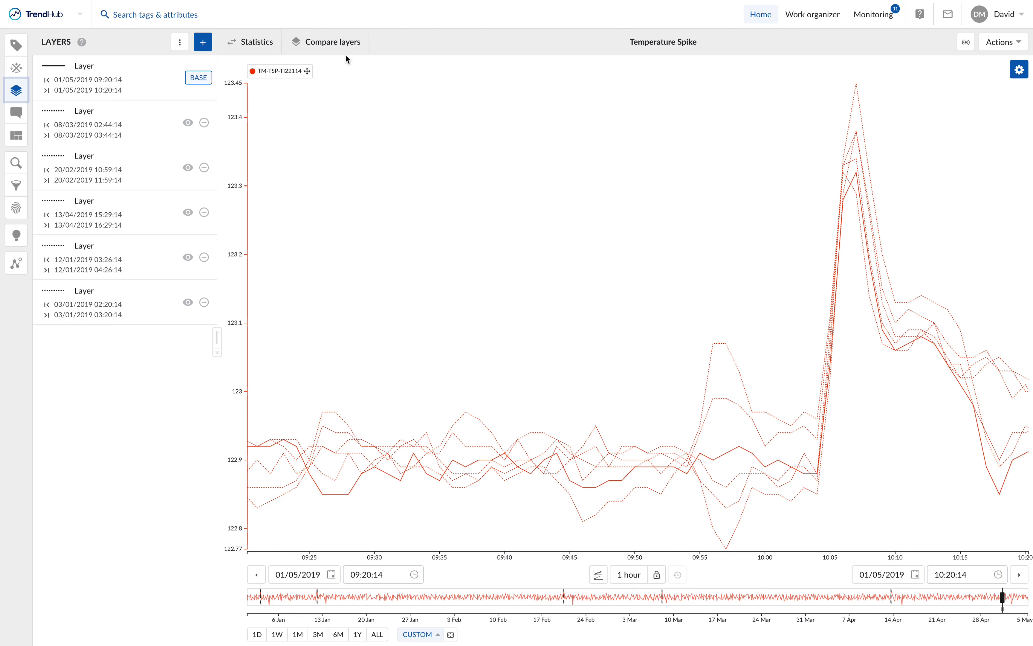
Step: Show the Compare layers table and review its AVG values and percentage differences across all columns
{"action": "left_click", "coordinate": [317, 45]}
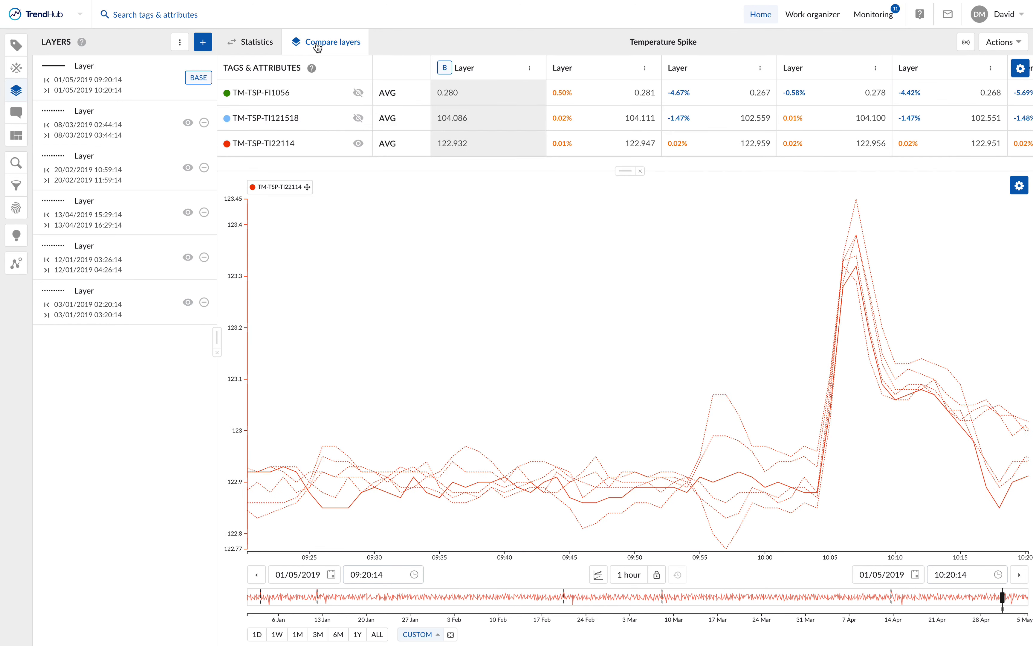
{"action": "scroll", "coordinate": [498, 102], "scroll_direction": "right", "scroll_amount": 4}
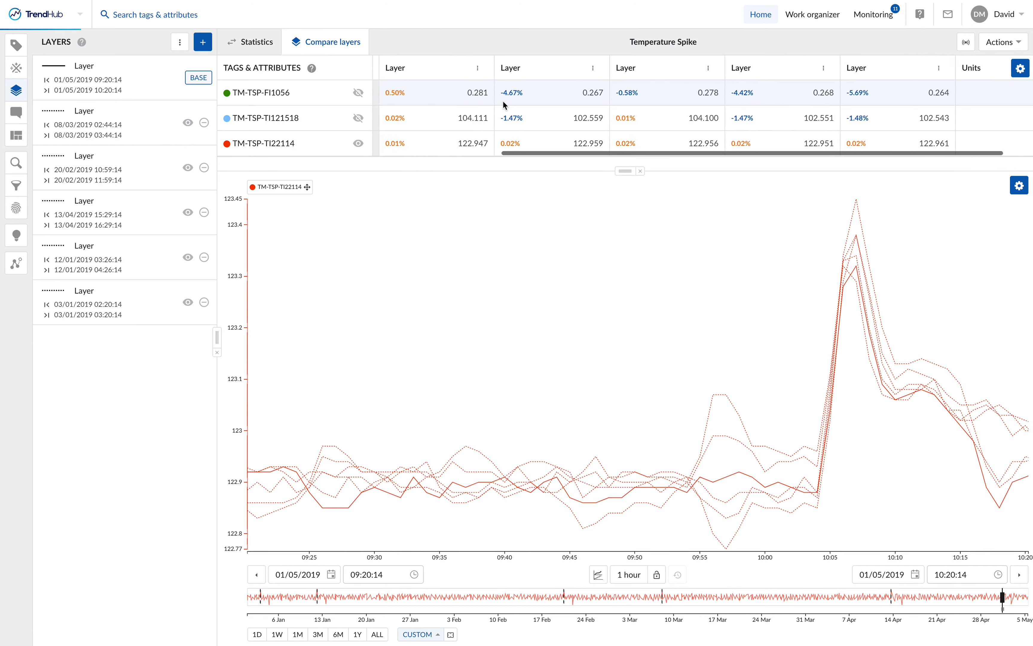
{"action": "scroll", "coordinate": [502, 104], "scroll_direction": "left", "scroll_amount": 4}
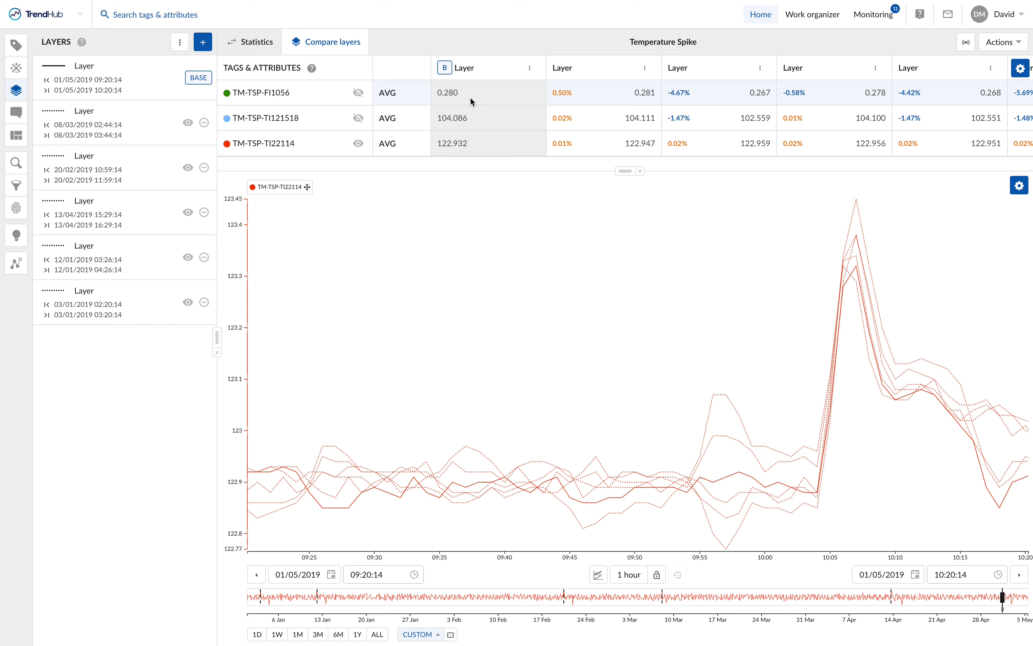
{"action": "scroll", "coordinate": [494, 100], "scroll_direction": "right", "scroll_amount": 4}
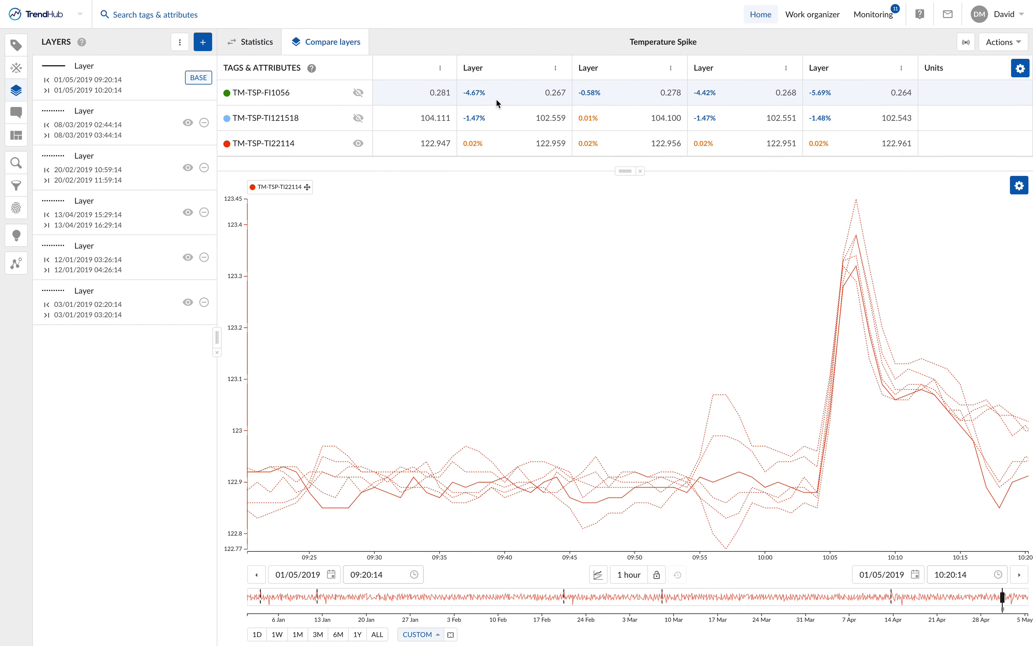
{"action": "scroll", "coordinate": [496, 98], "scroll_direction": "left", "scroll_amount": 4}
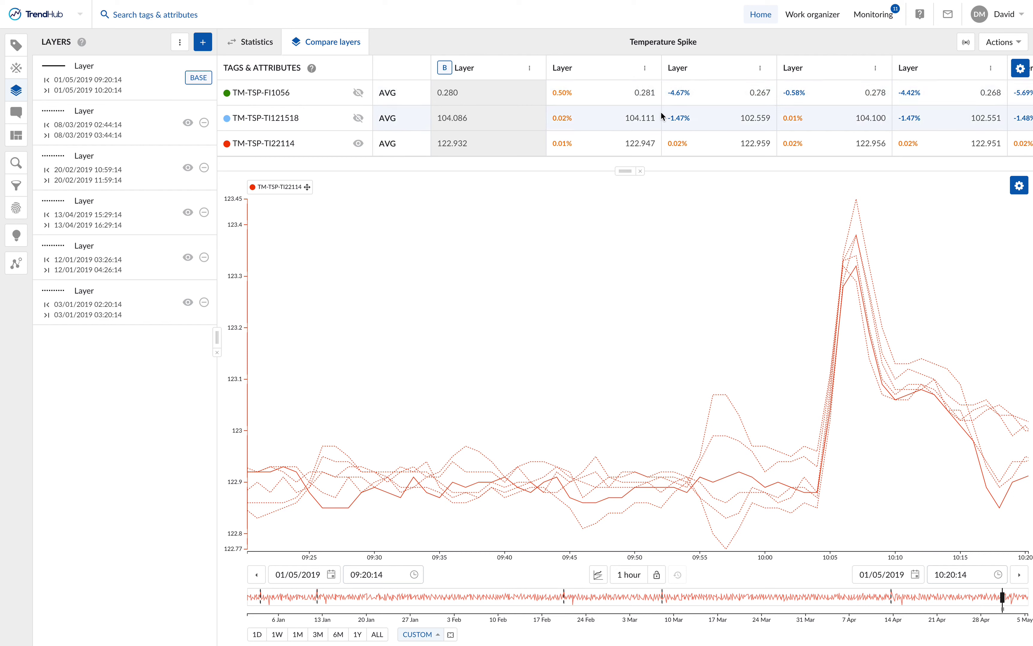
Step: In table settings, toggle always showing the units column and set decimal digits to 2
{"action": "left_click", "coordinate": [1021, 69]}
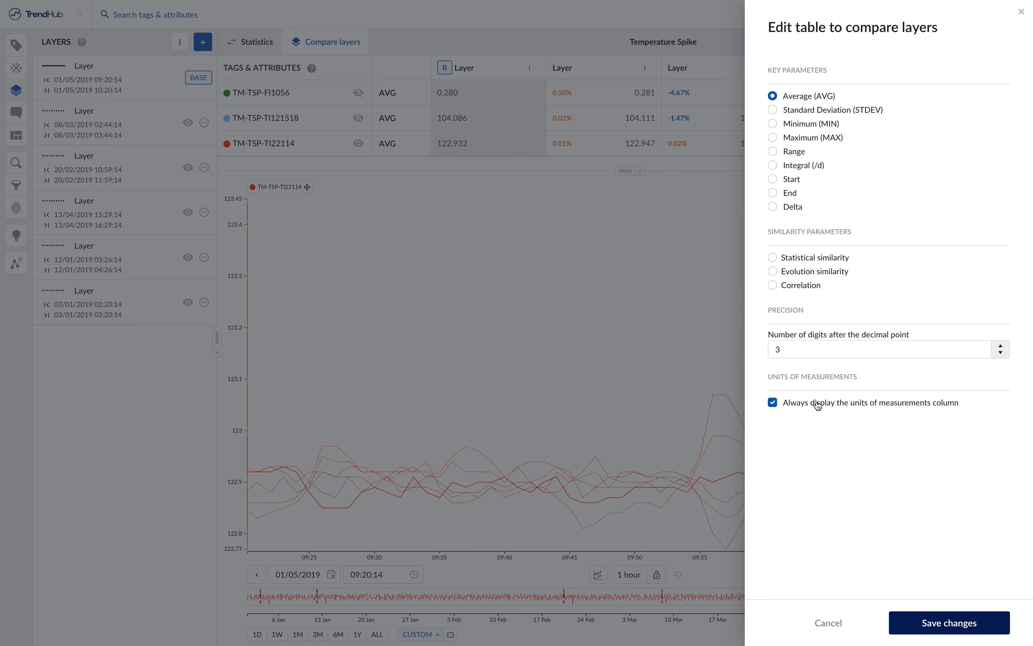
{"action": "left_click", "coordinate": [773, 403]}
{"action": "left_click", "coordinate": [1001, 353]}
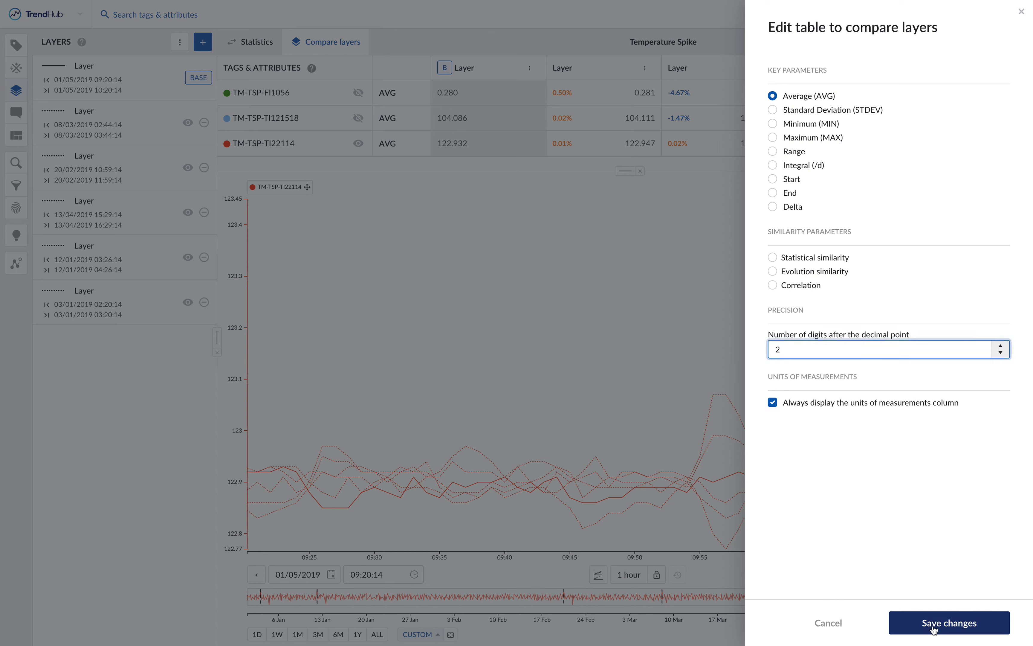
{"action": "left_click", "coordinate": [832, 75]}
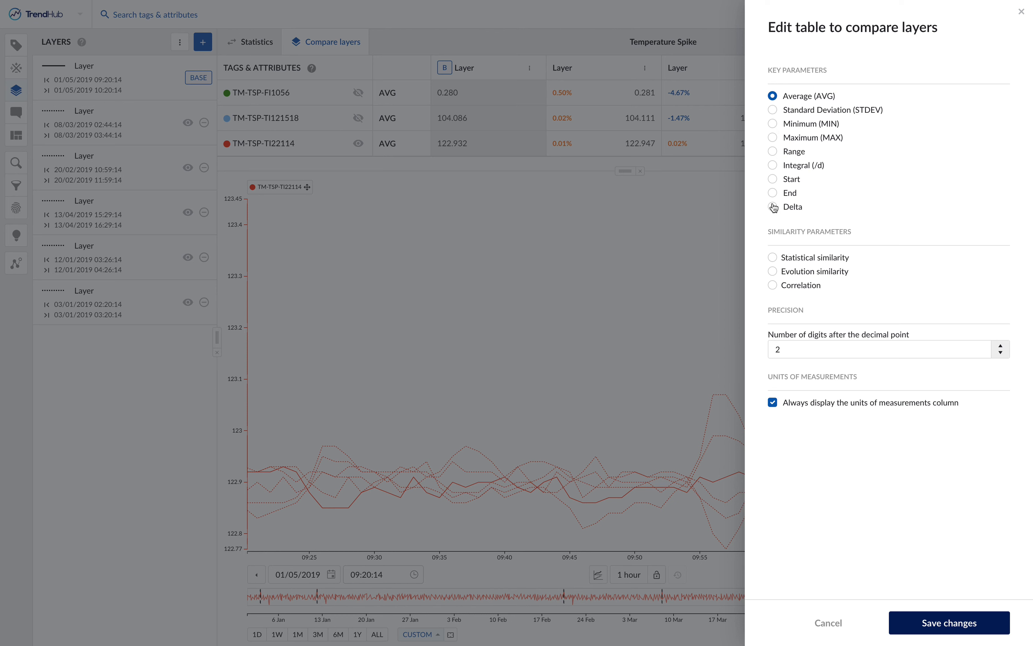
Step: Choose Minimum (MIN) as the key parameter and save the table settings
{"action": "left_click", "coordinate": [773, 110]}
{"action": "left_click", "coordinate": [773, 138]}
{"action": "left_click", "coordinate": [773, 111]}
{"action": "left_click", "coordinate": [773, 285]}
{"action": "left_click", "coordinate": [773, 124]}
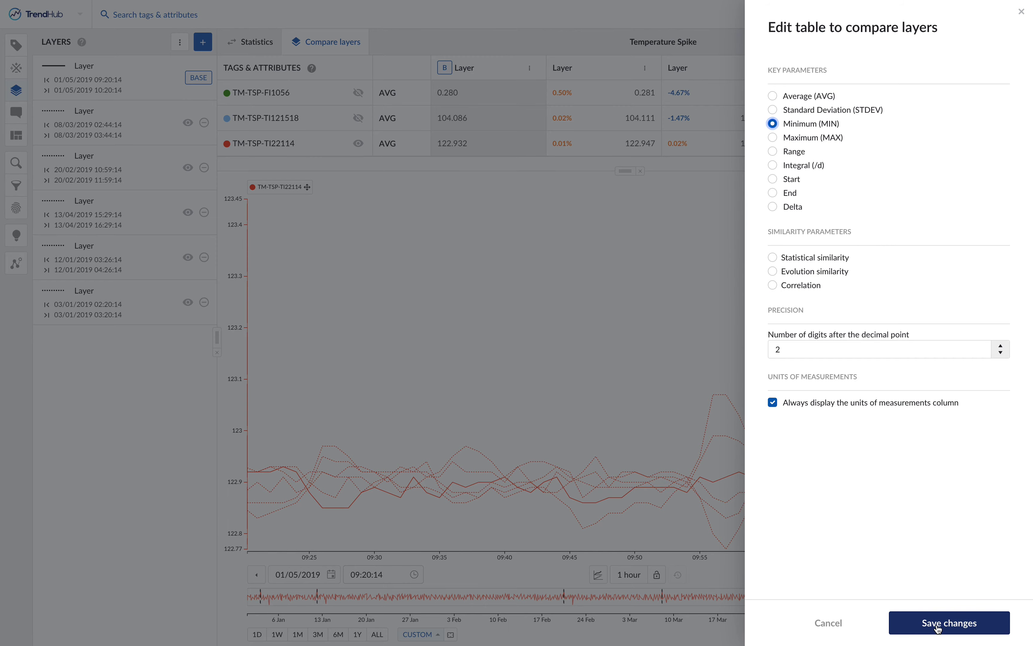
{"action": "left_click", "coordinate": [949, 623]}
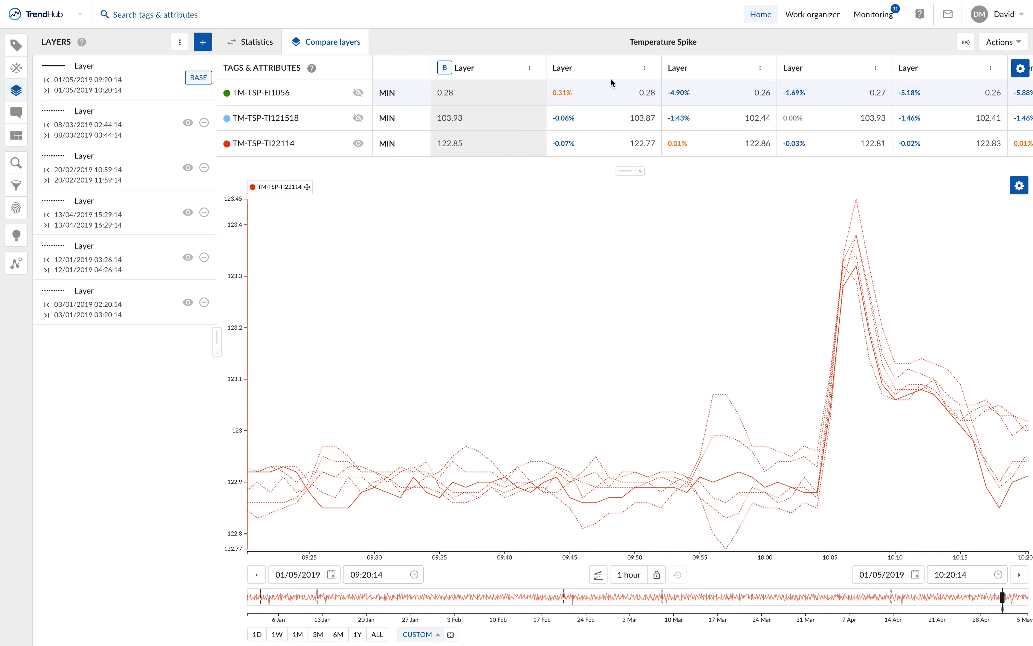
Step: Make the 13/04/2019 layer the base and remove the 20/02/2019 layer from the comparison
{"action": "left_click", "coordinate": [761, 69]}
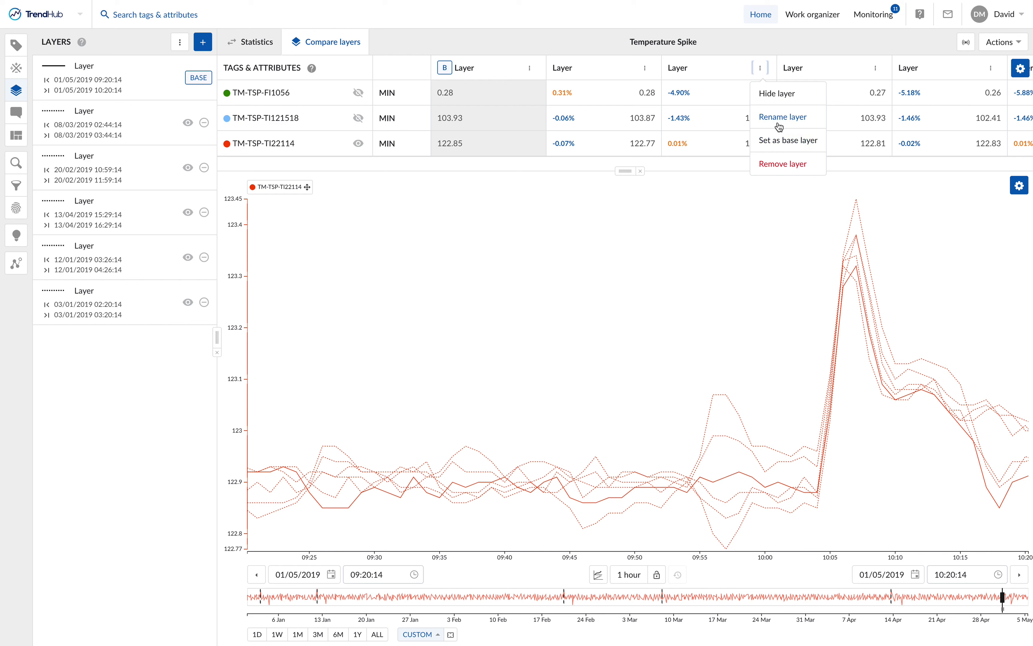
{"action": "left_click", "coordinate": [786, 142]}
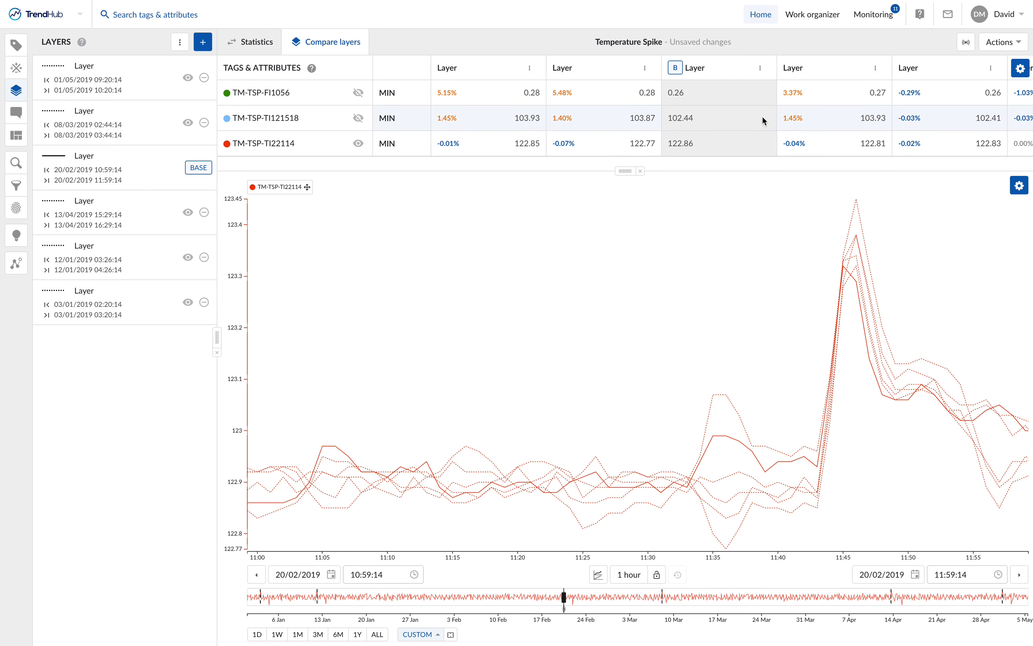
{"action": "left_click", "coordinate": [876, 68]}
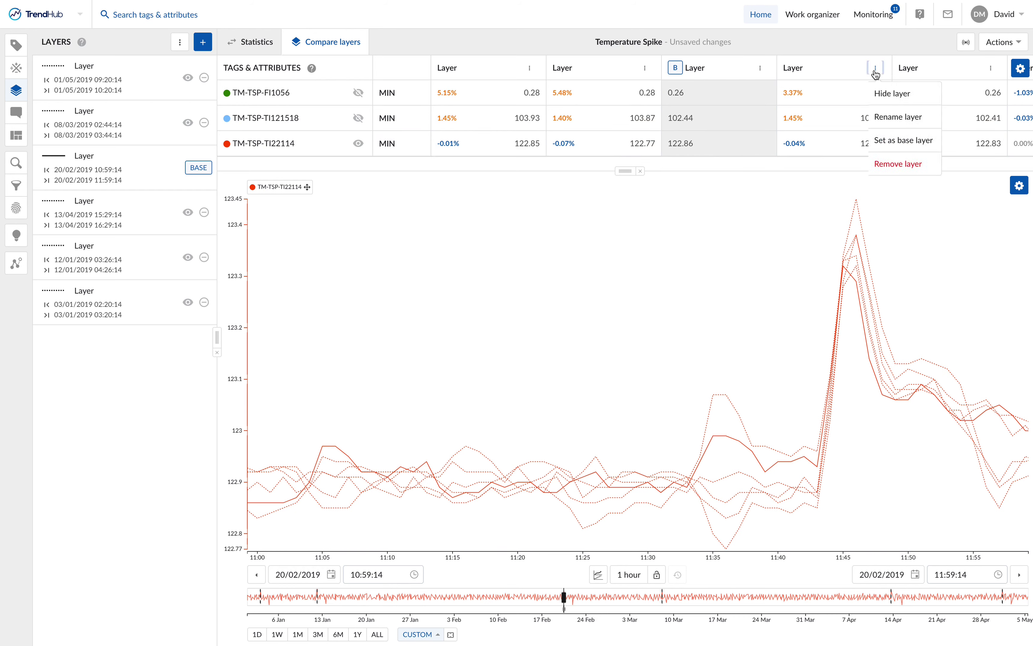
{"action": "left_click", "coordinate": [896, 141]}
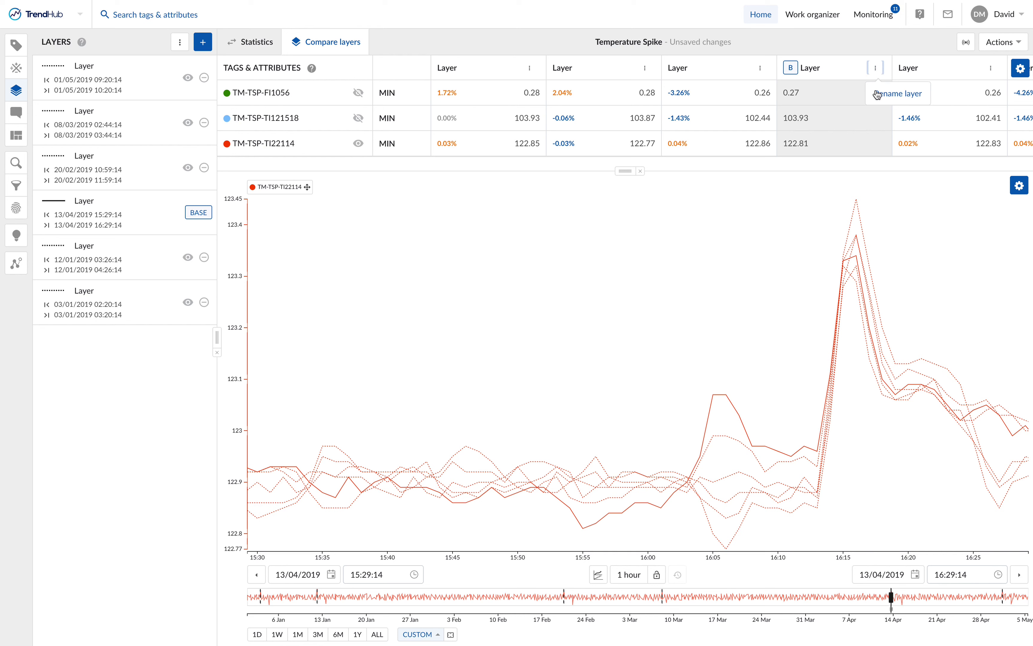
{"action": "left_click", "coordinate": [765, 74]}
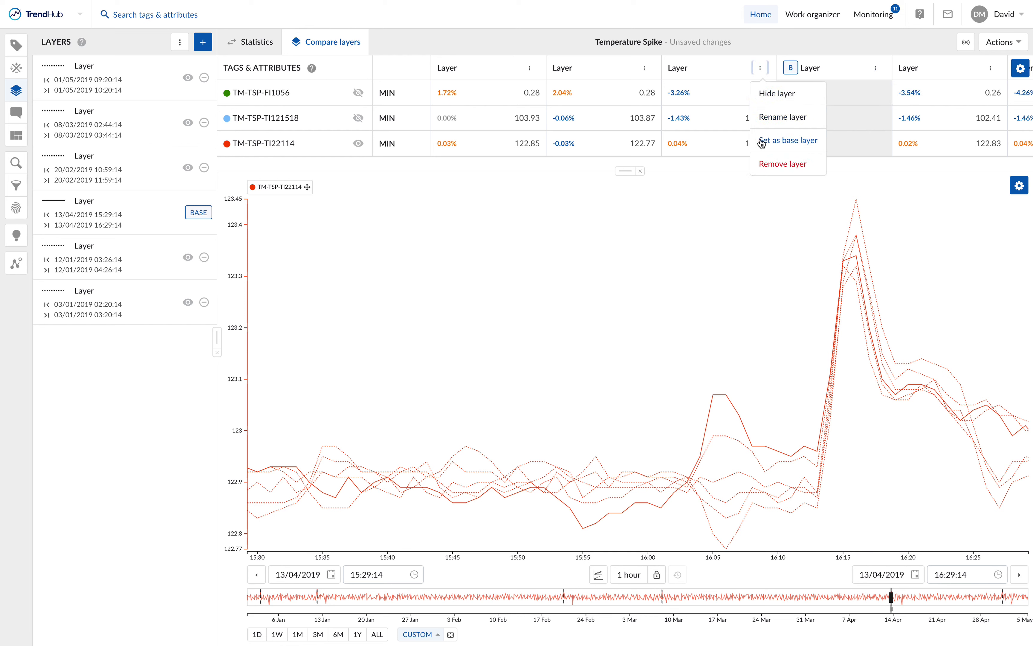
{"action": "left_click", "coordinate": [770, 162]}
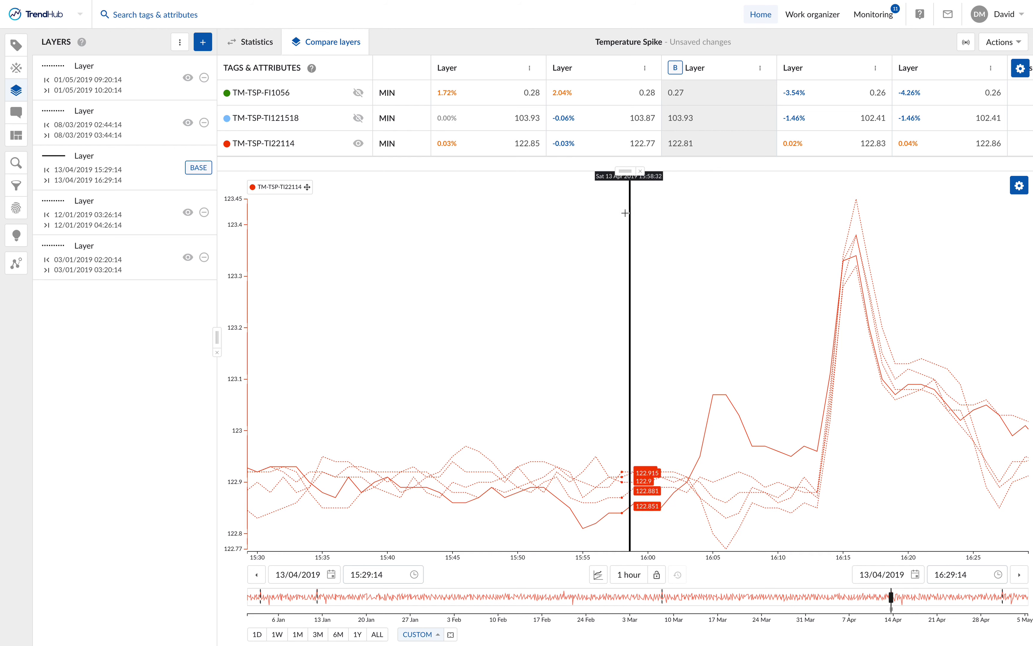
Step: Sort the table descending by the second layer column, putting TM-TSP-FI1056 first
{"action": "left_click", "coordinate": [582, 70]}
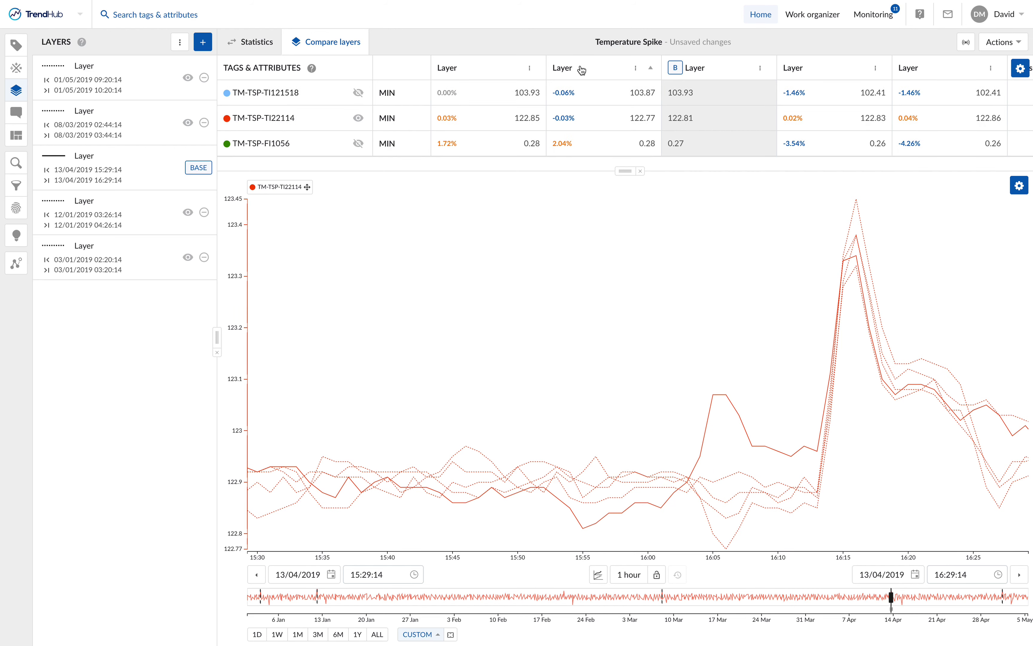
{"action": "left_click", "coordinate": [651, 69]}
{"action": "left_click", "coordinate": [653, 72]}
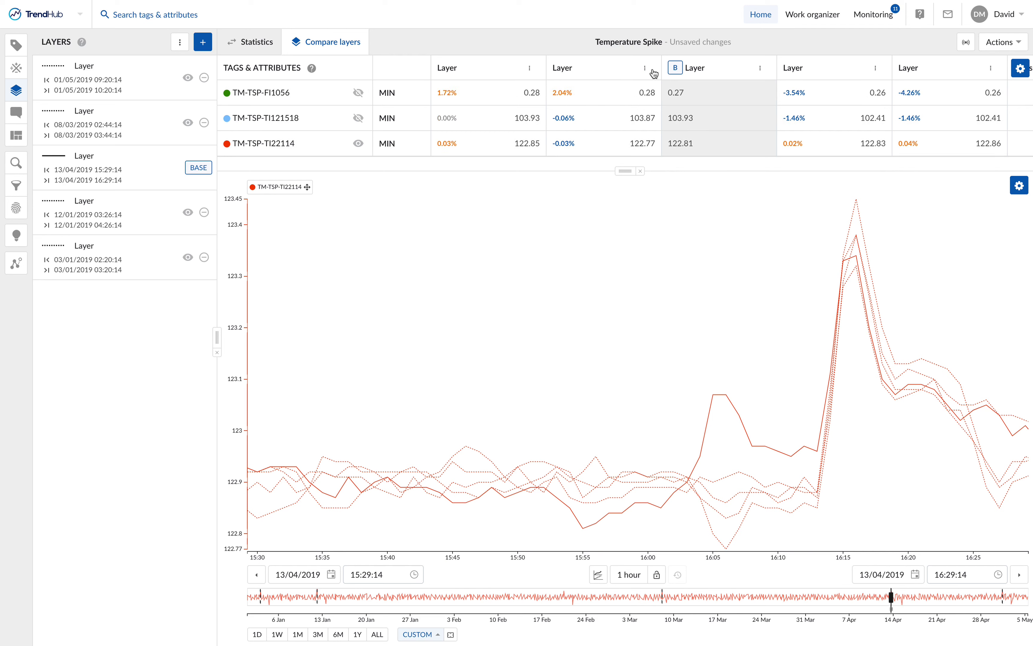
{"action": "left_click", "coordinate": [653, 70]}
{"action": "left_click", "coordinate": [654, 72]}
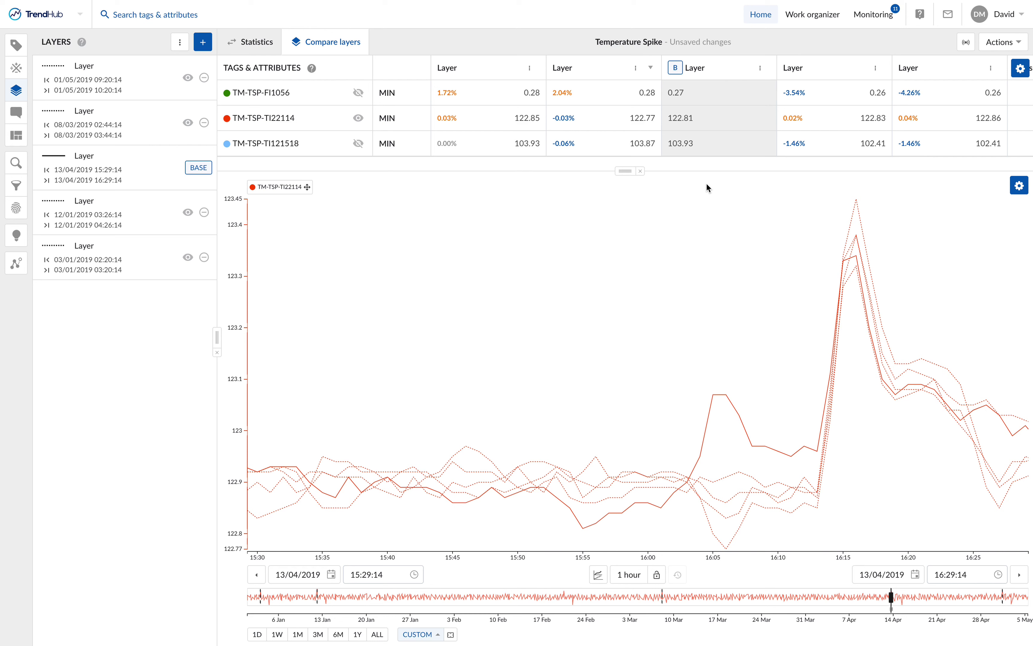
Step: Switch the comparison table's key parameter from MIN to Evolution similarity and save
{"action": "left_click", "coordinate": [1019, 71]}
{"action": "left_click", "coordinate": [790, 276]}
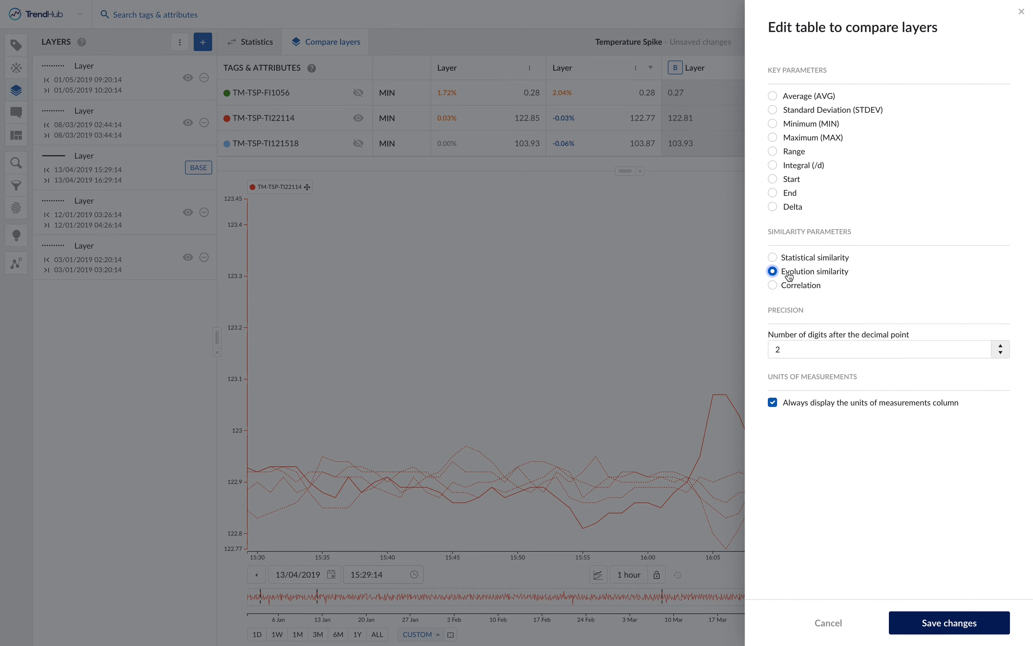
{"action": "left_click", "coordinate": [932, 623]}
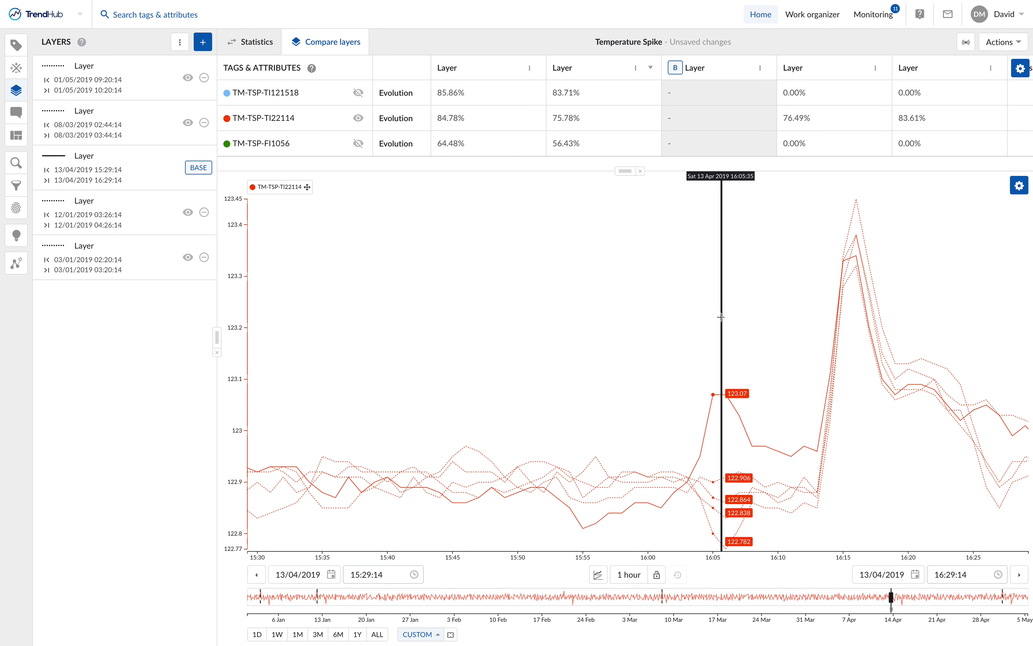
Step: Filter out the 7m 42s chart period starting around 16:05
{"action": "left_click_drag", "start_coordinate": [721, 319], "coordinate": [820, 318]}
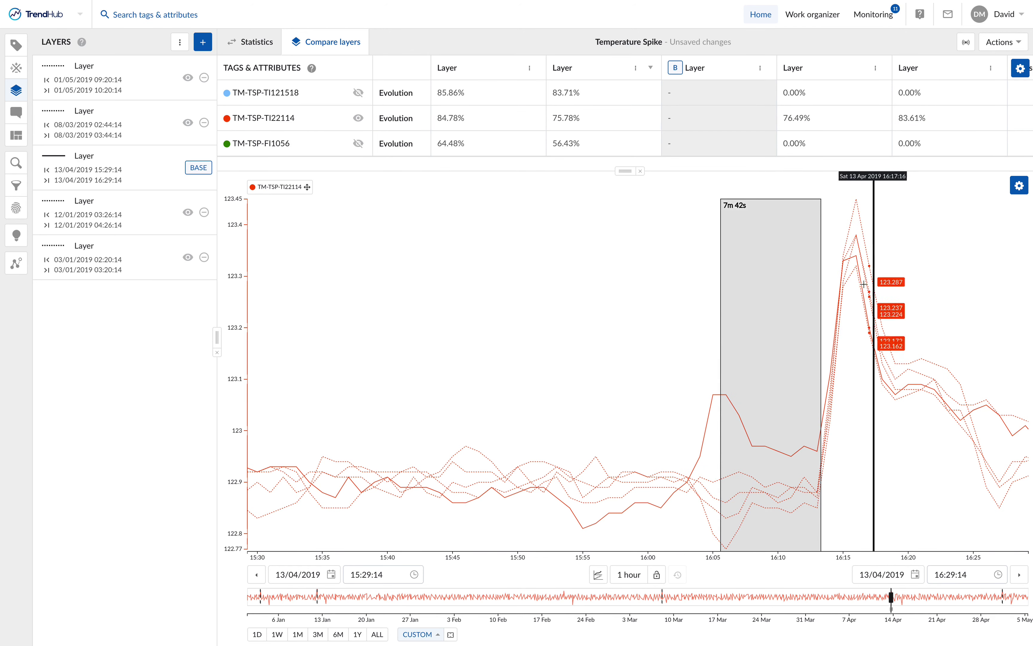
{"action": "left_click", "coordinate": [894, 282]}
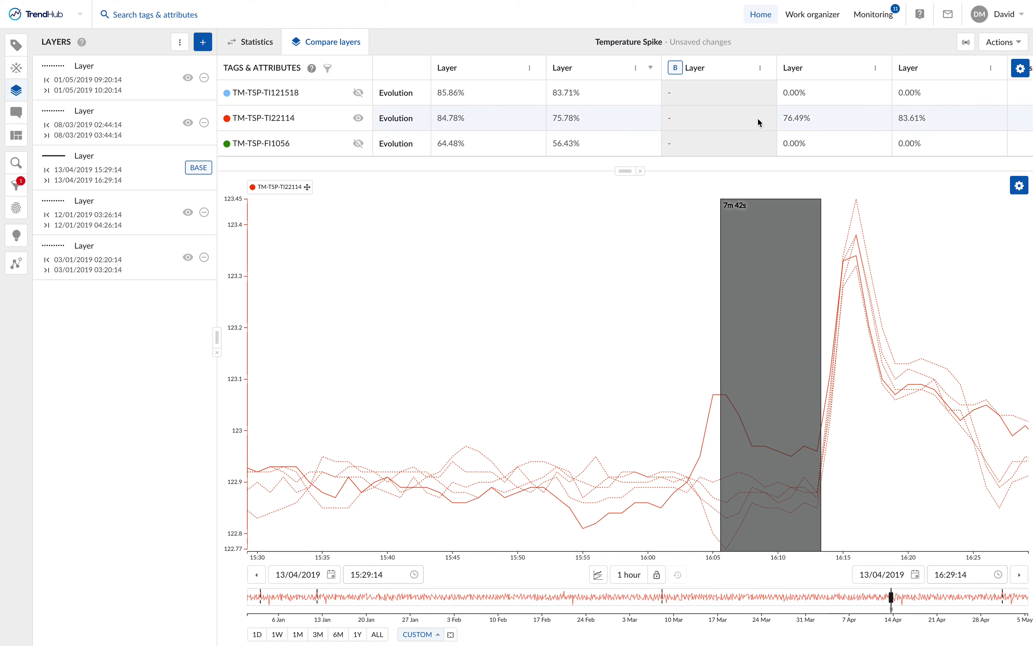
Step: Export Compare layers data as XLSX in the Europe/Berlin timezone
{"action": "left_click", "coordinate": [1023, 48]}
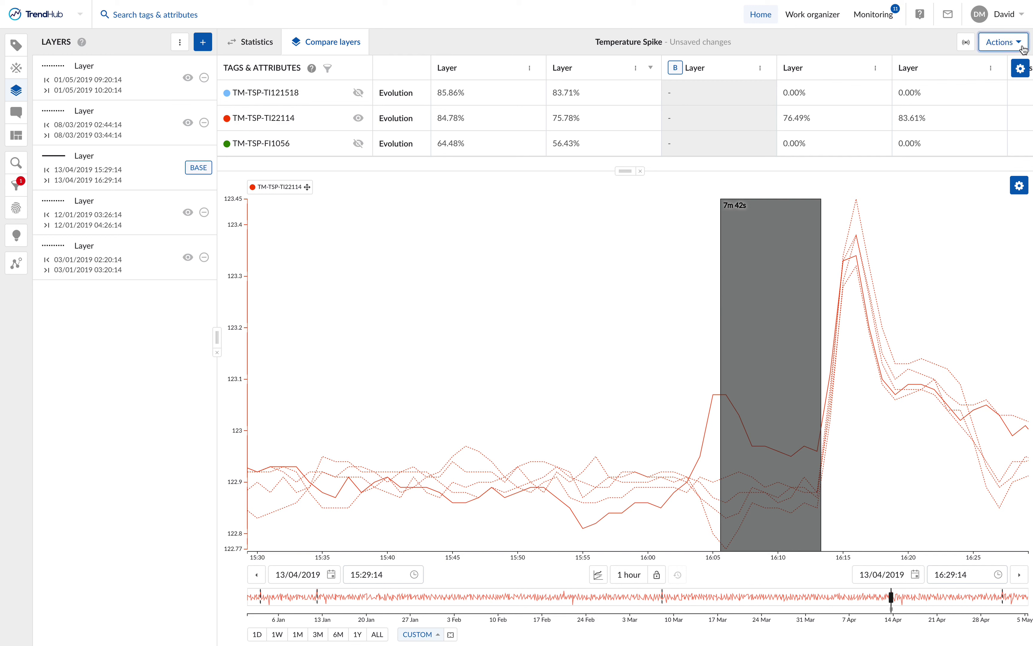
{"action": "left_click", "coordinate": [974, 215]}
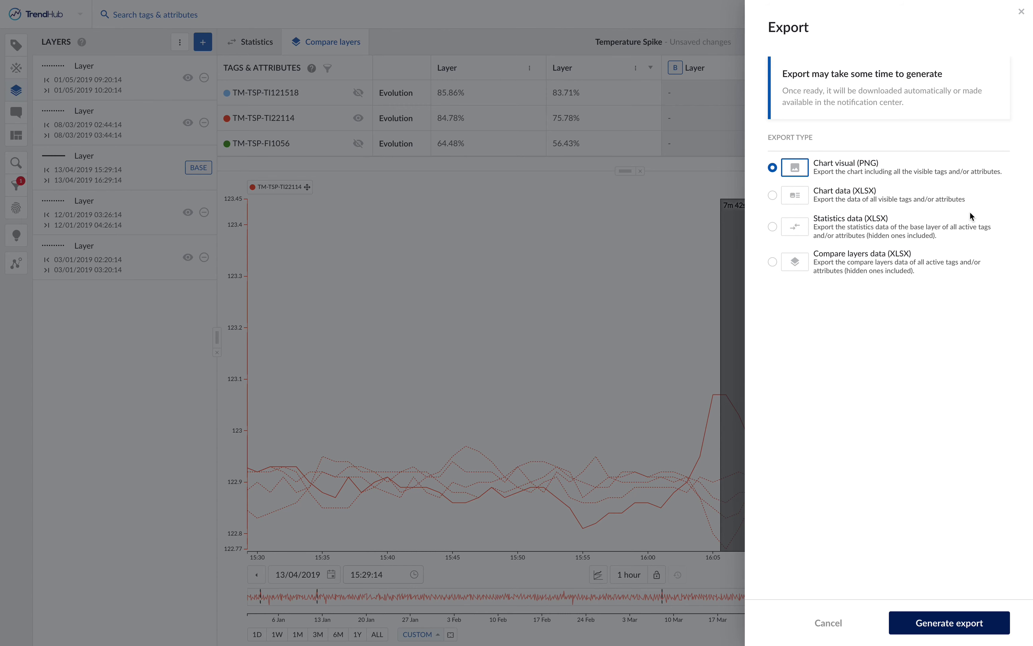
{"action": "left_click", "coordinate": [773, 262]}
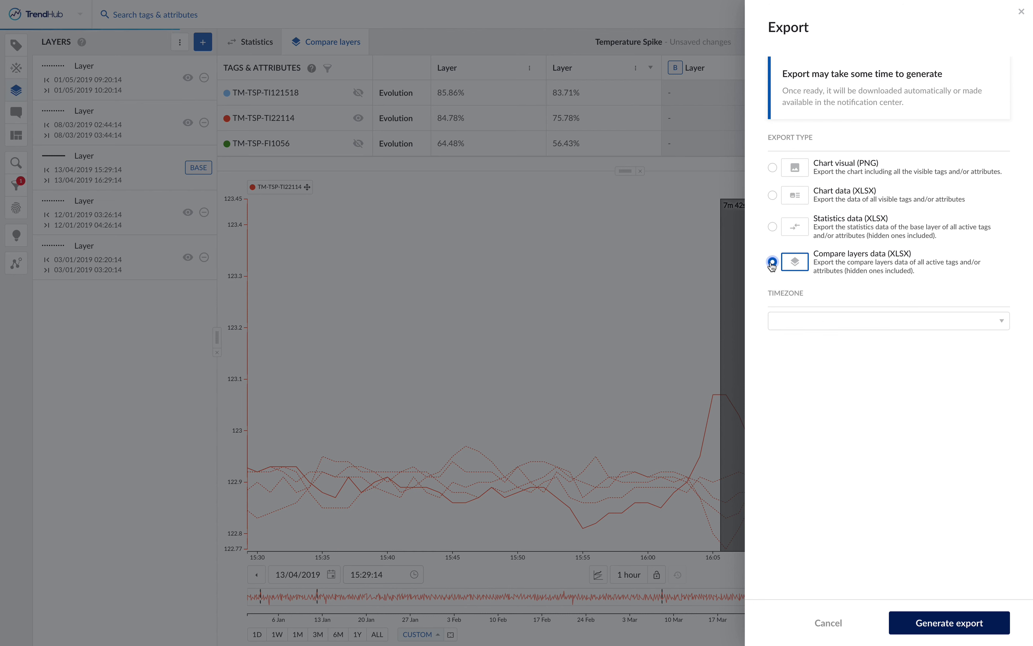
{"action": "left_click", "coordinate": [1004, 327]}
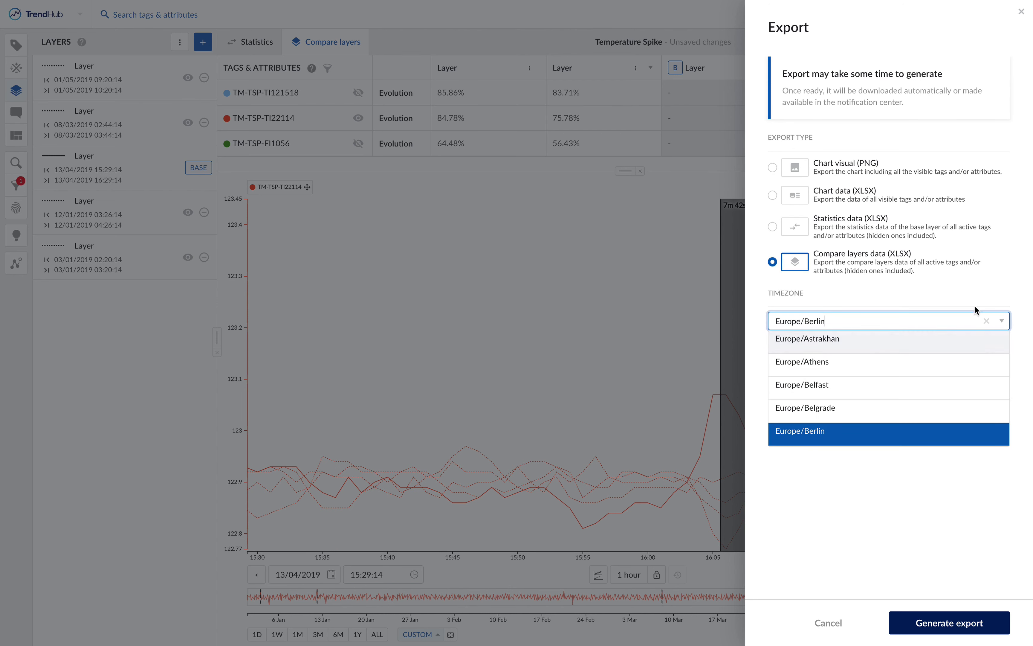
{"action": "left_click", "coordinate": [985, 293]}
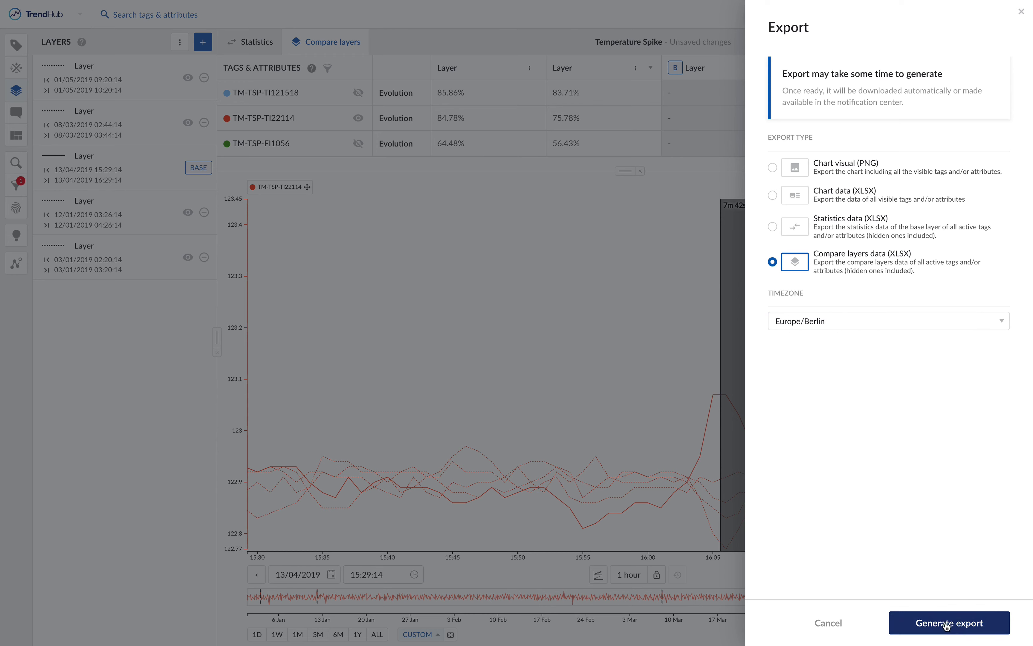
{"action": "left_click", "coordinate": [951, 625]}
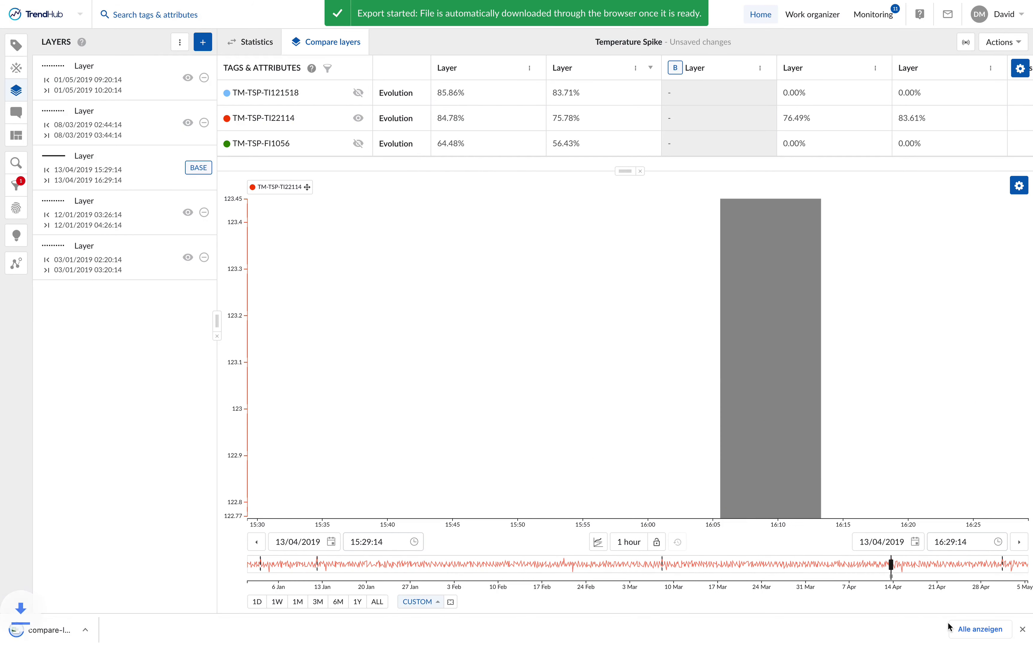